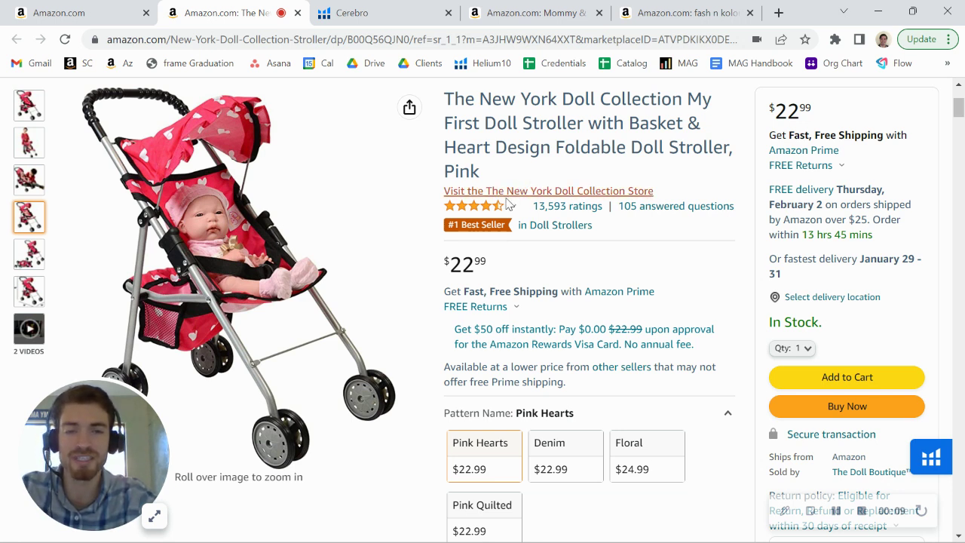
Bring up Cerebro's doll stroller keyword distribution, highlighting the 1,445 organic and 363 sponsored keyword counts
mouse_move(479, 215)
scroll(558, 189, down, 1)
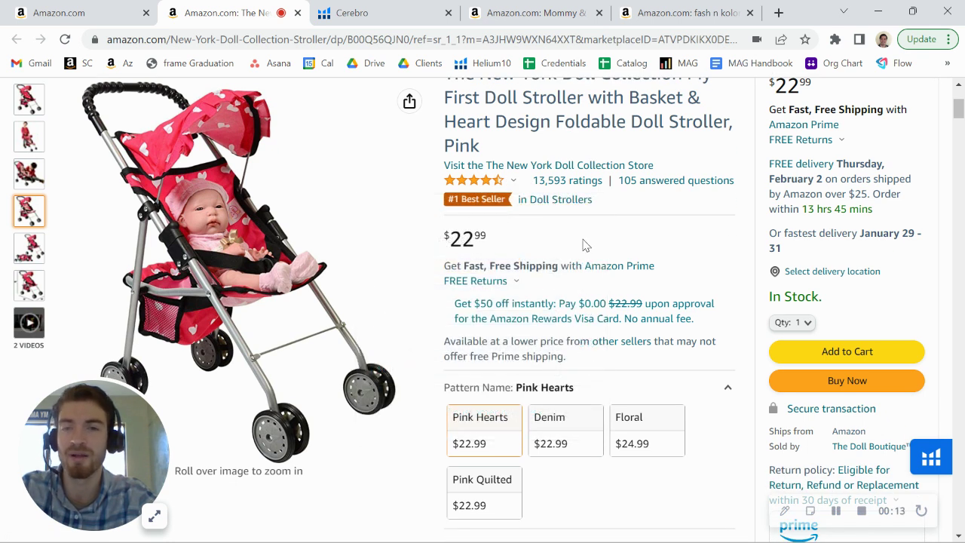
scroll(584, 245, up, 1)
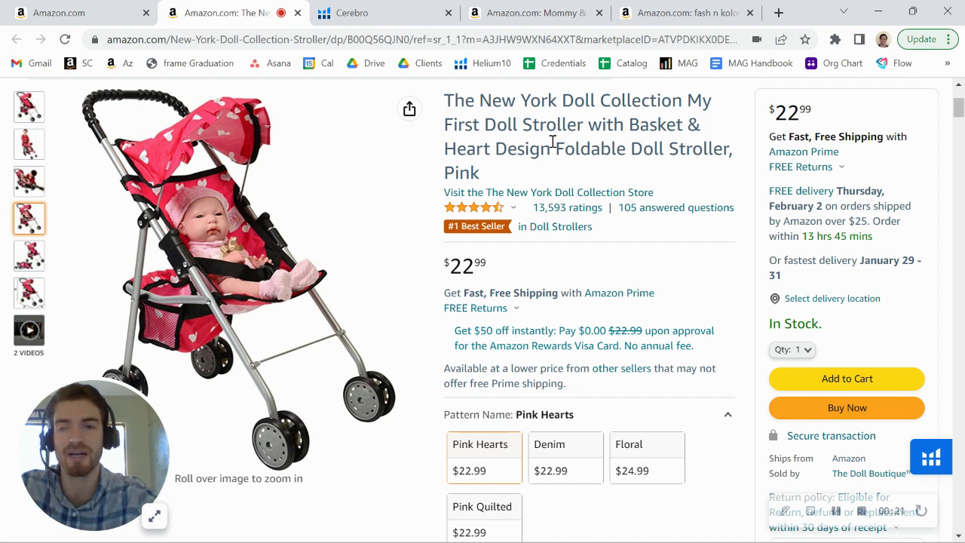
click(384, 11)
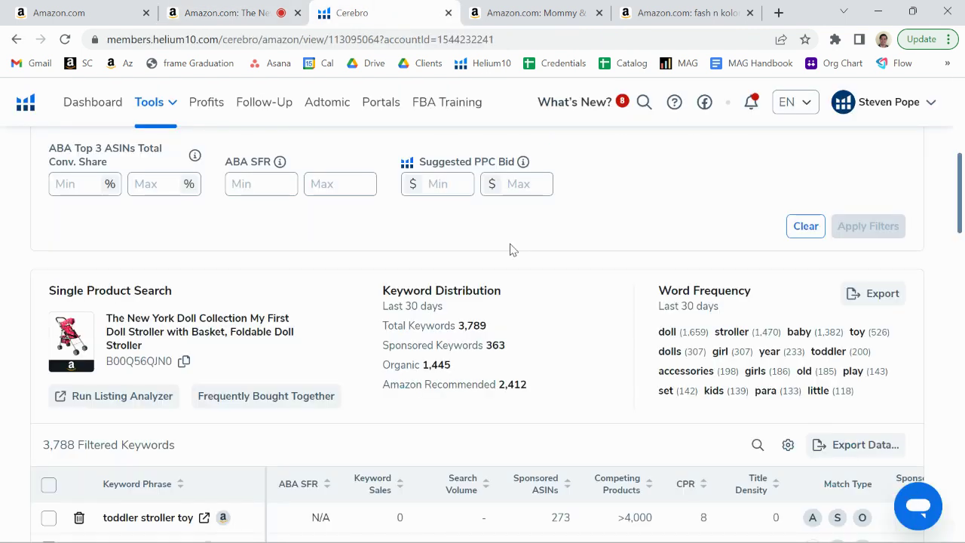
scroll(520, 272, down, 1)
scroll(525, 278, down, 1)
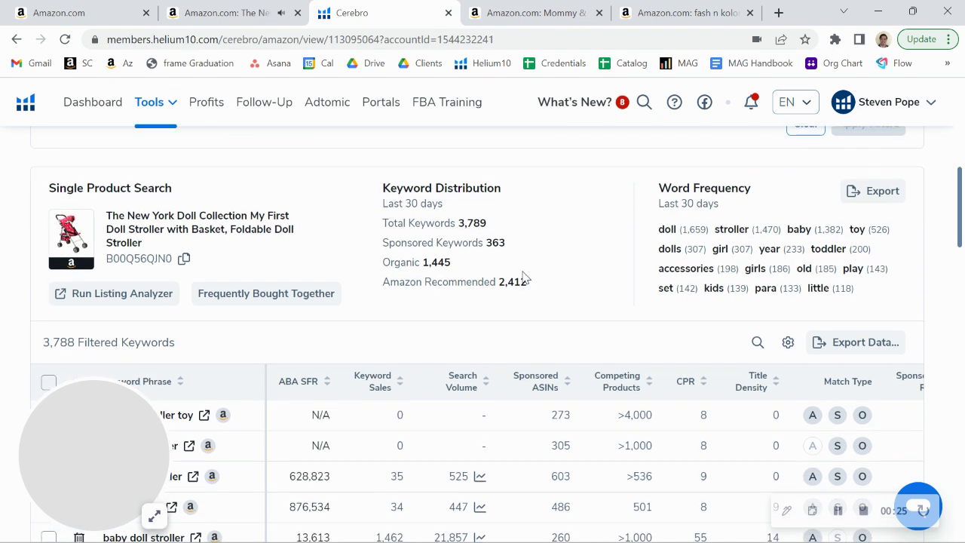
drag(445, 263, 422, 262)
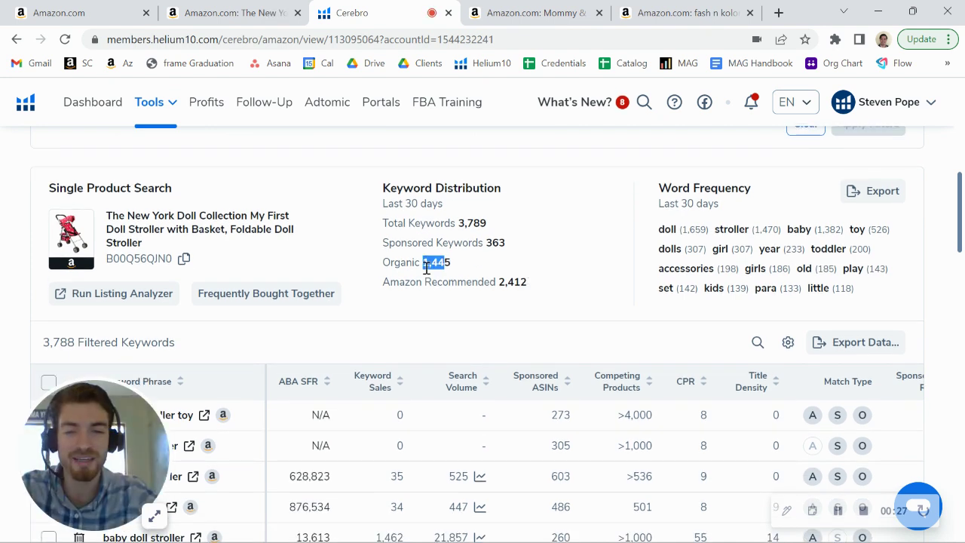
drag(483, 243, 506, 242)
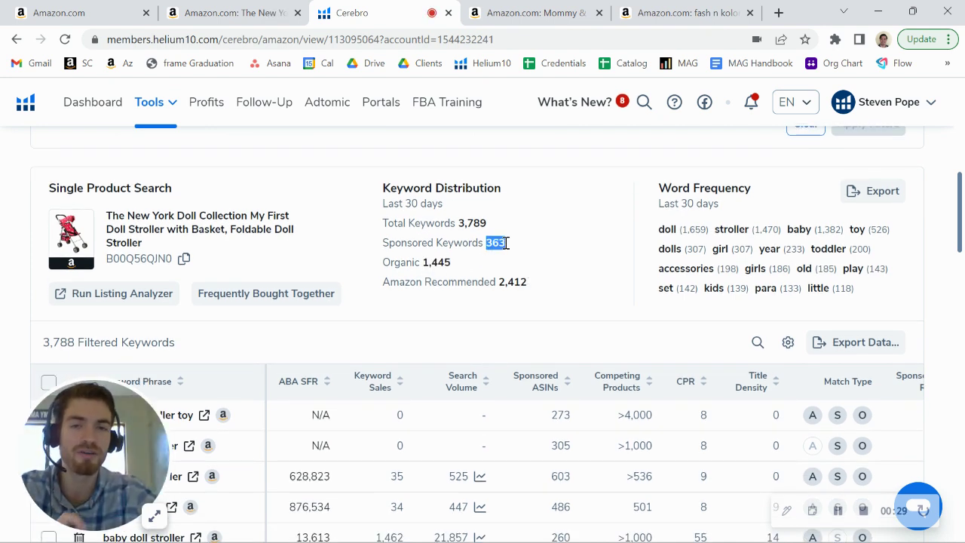
click(462, 266)
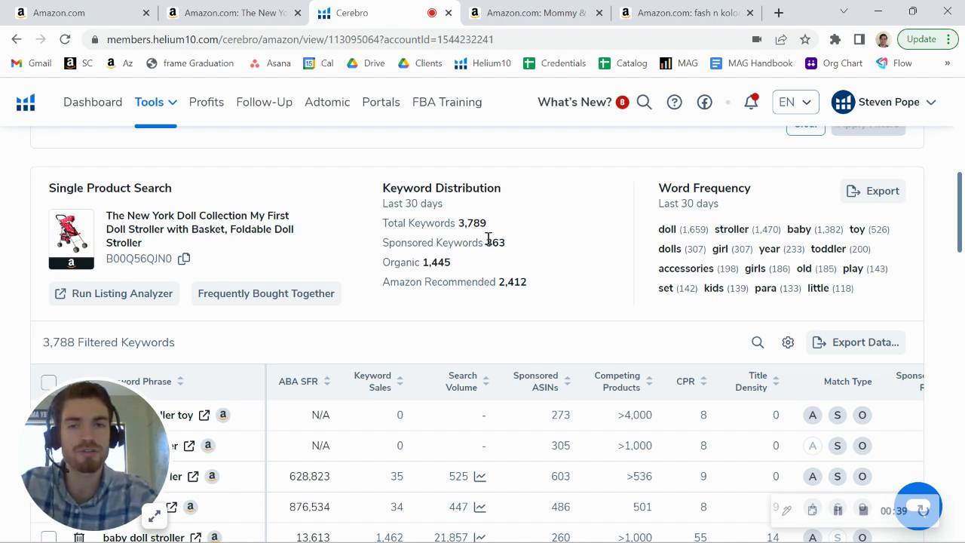
scroll(488, 238, down, 3)
scroll(601, 324, right, 2)
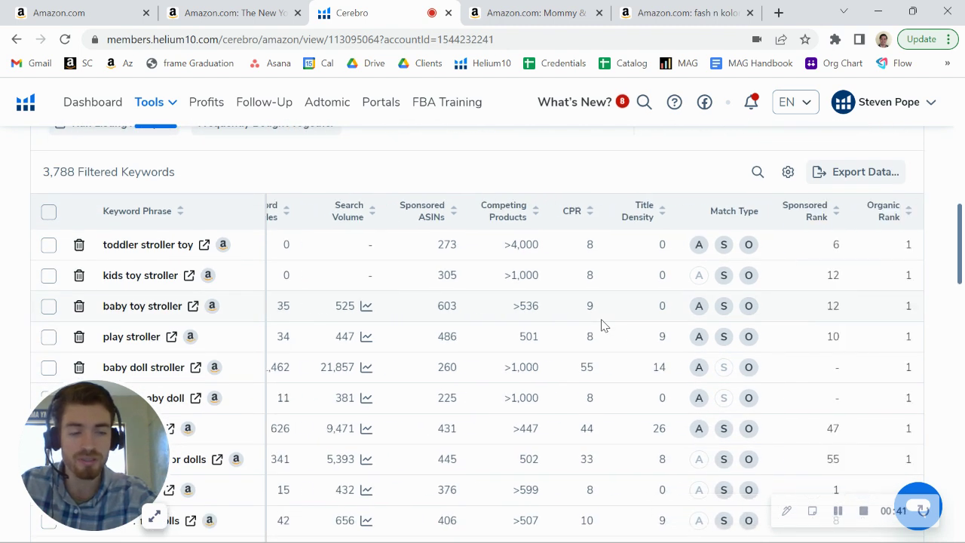
scroll(601, 325, down, 5)
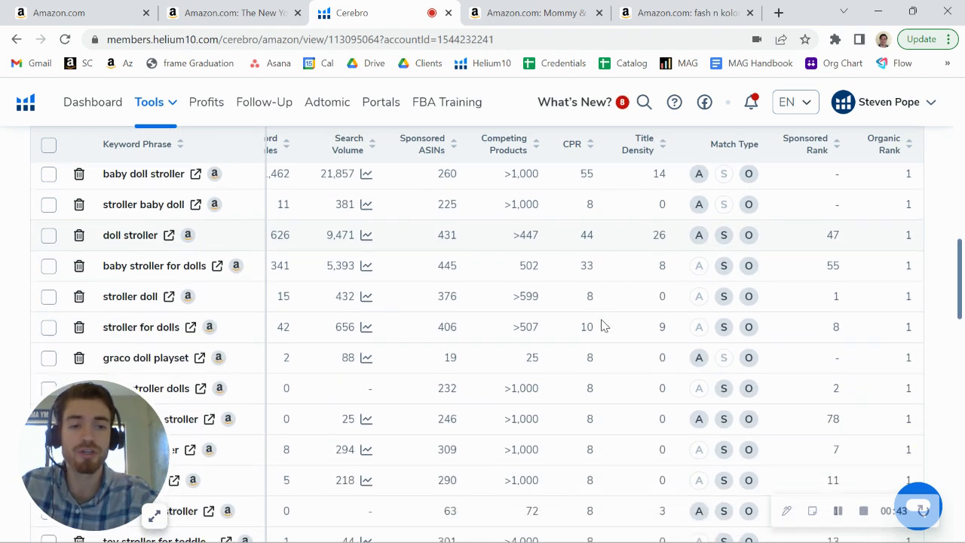
scroll(602, 325, down, 10)
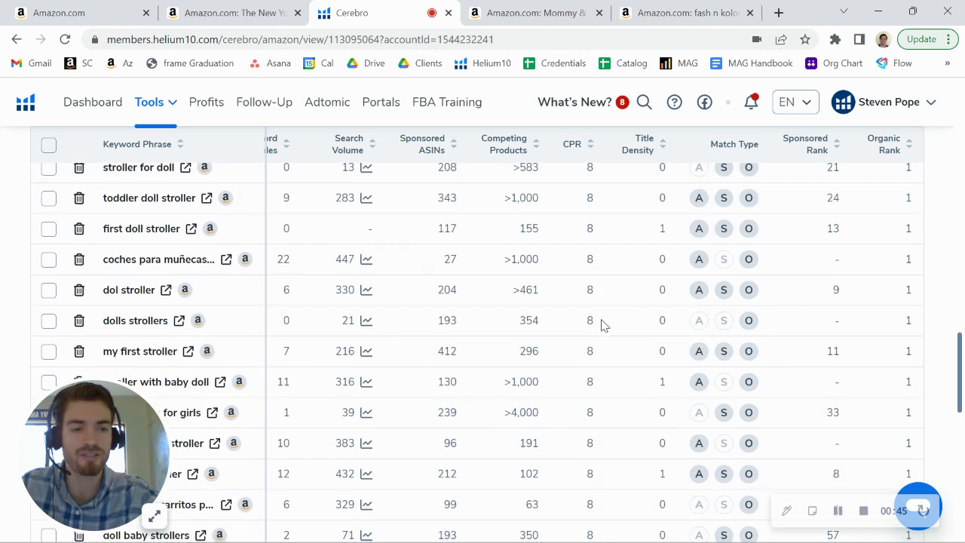
scroll(601, 325, up, 15)
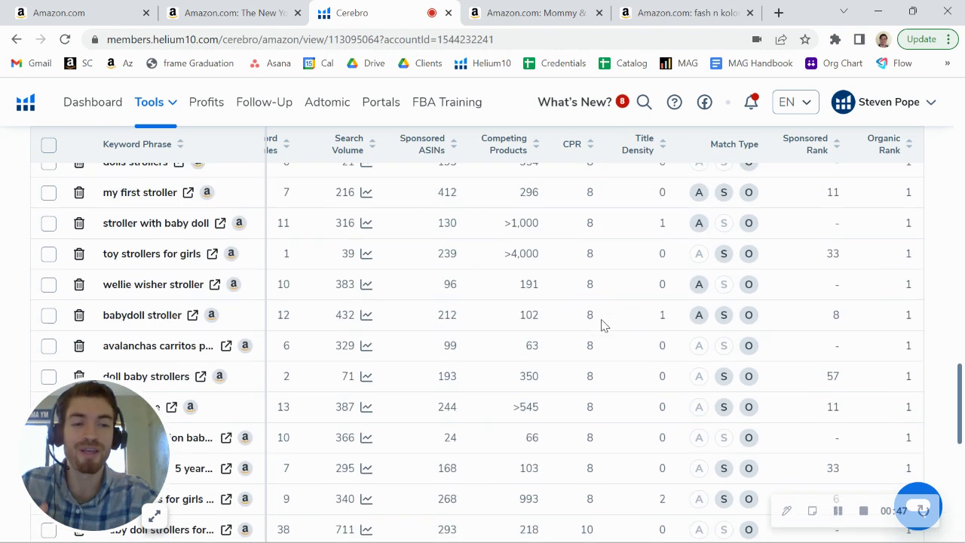
scroll(602, 324, up, 1)
scroll(602, 324, down, 1)
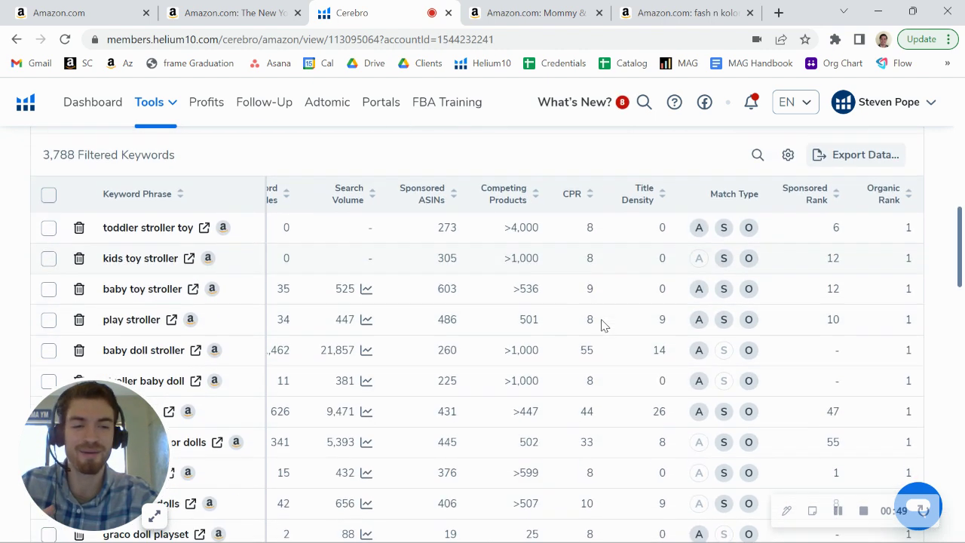
scroll(602, 323, left, 3)
scroll(376, 325, down, 1)
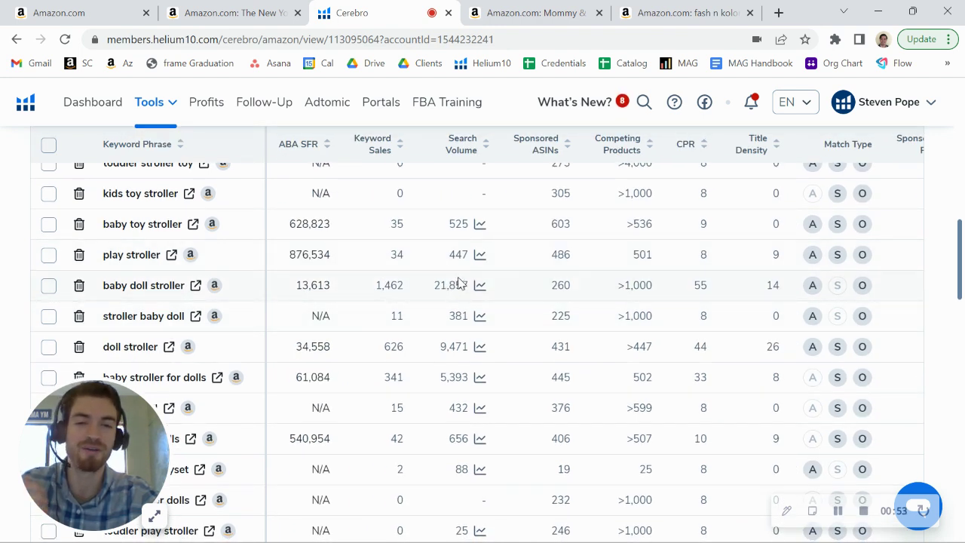
drag(435, 286, 473, 286)
scroll(473, 286, down, 1)
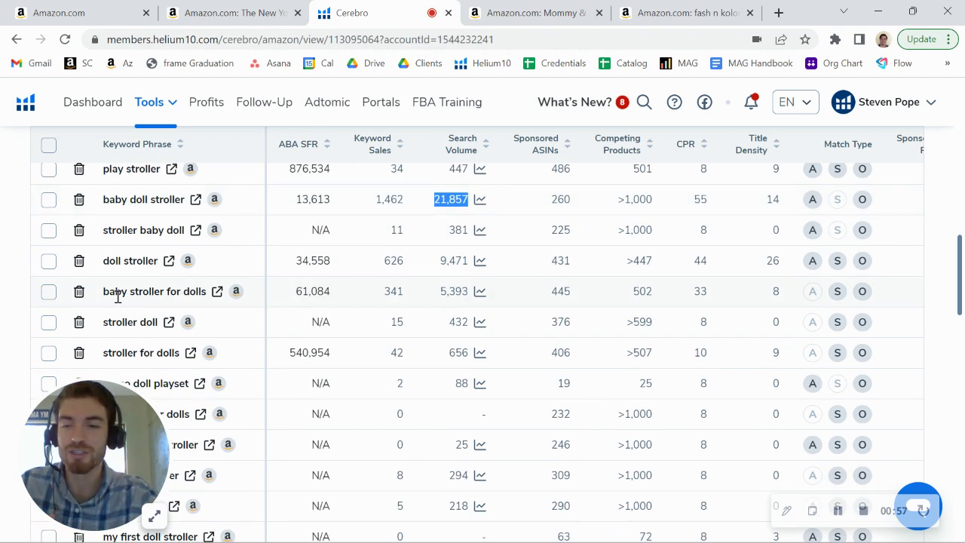
scroll(526, 309, up, 5)
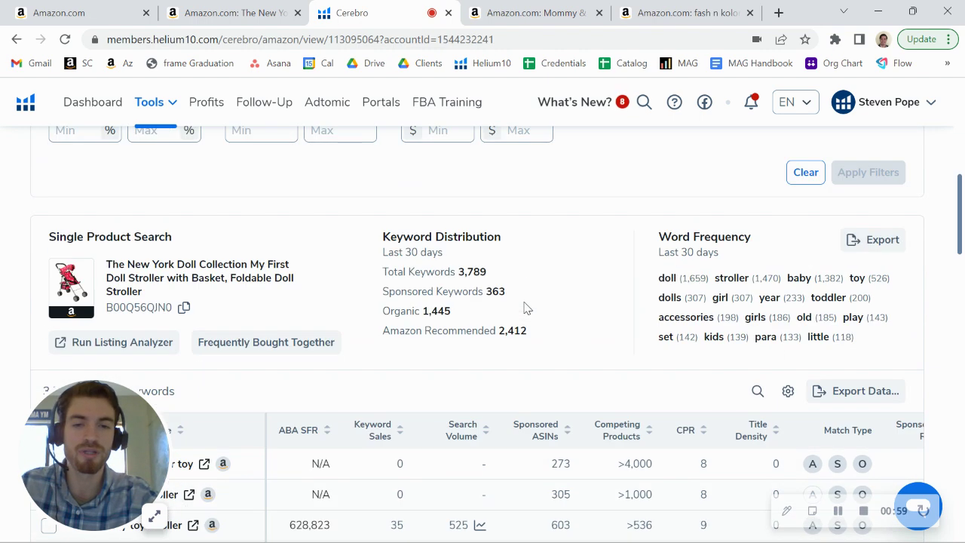
scroll(525, 308, up, 4)
Filter keywords to an Organic Rank minimum of 20, leaving 204 keywords
click(435, 218)
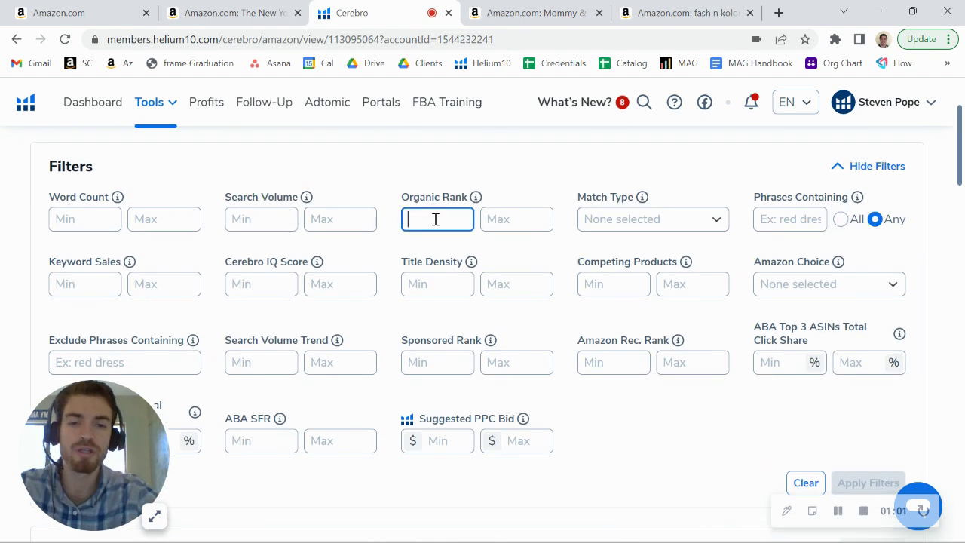
text(20)
click(500, 220)
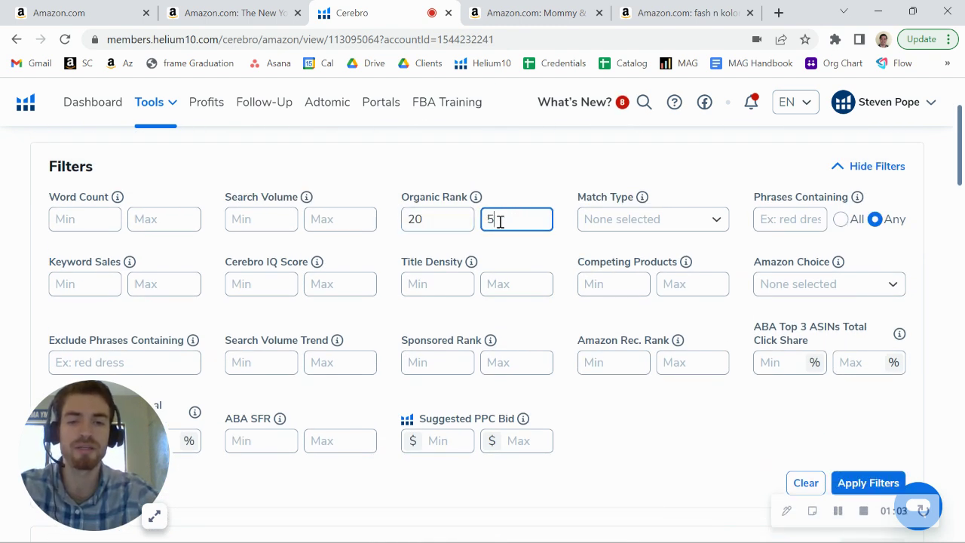
scroll(633, 361, down, 2)
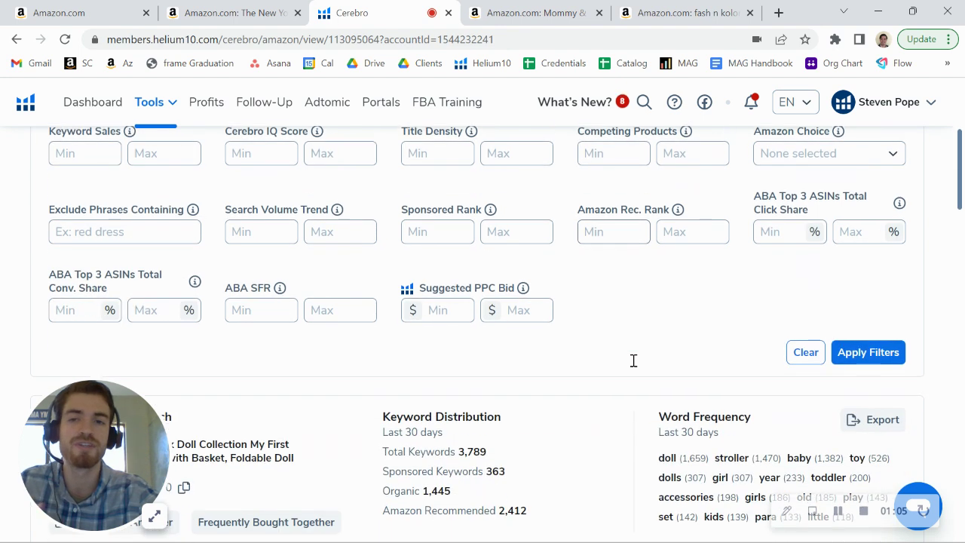
click(859, 353)
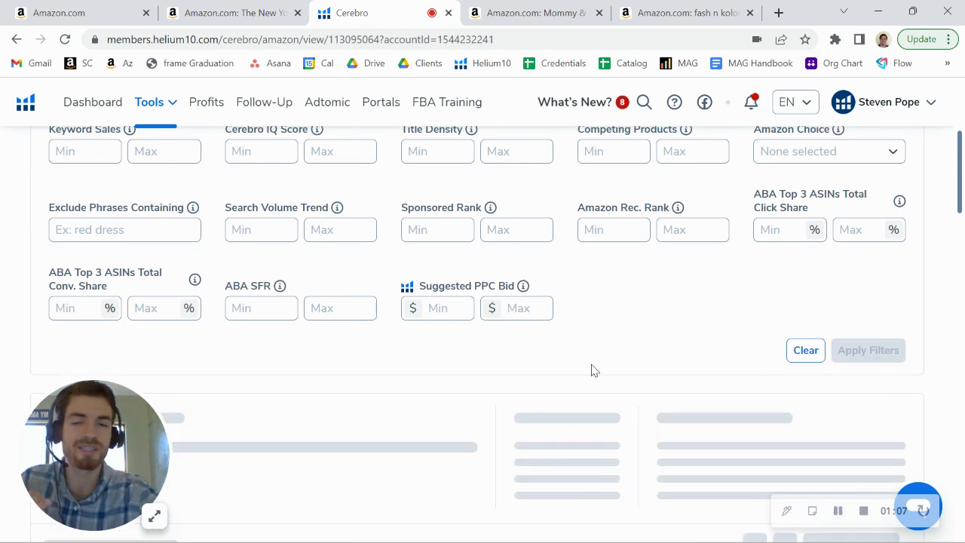
scroll(593, 371, down, 5)
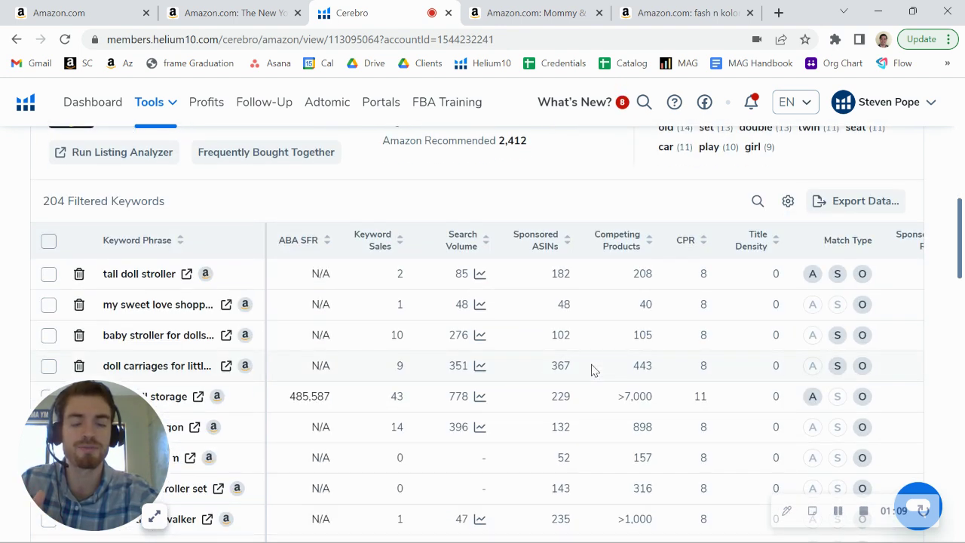
Sort the 204 filtered keywords by search volume, highest first
scroll(593, 369, down, 2)
scroll(593, 369, up, 2)
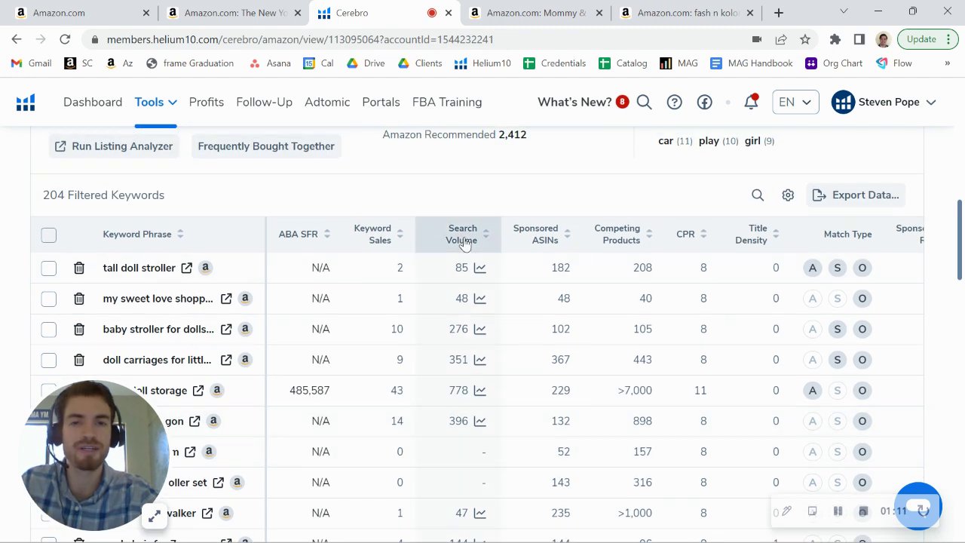
click(465, 240)
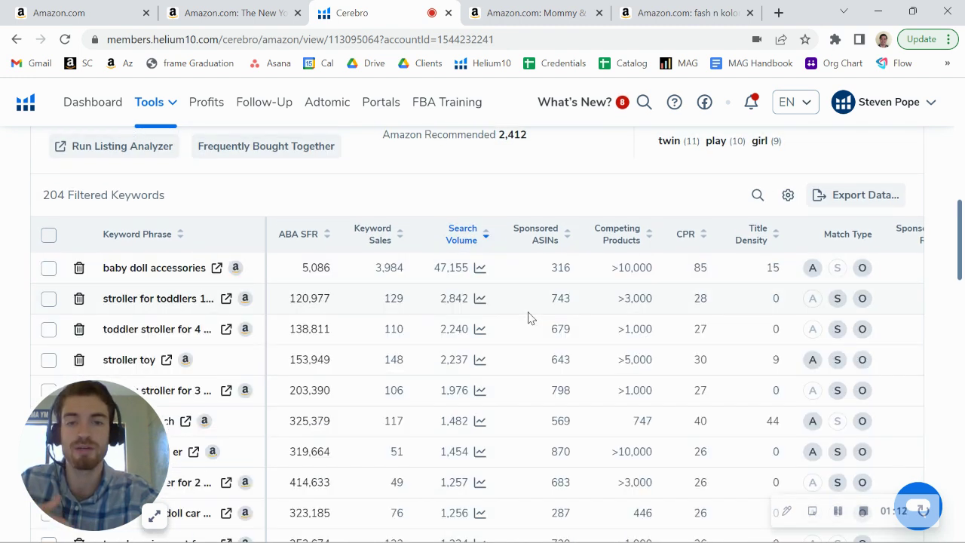
scroll(529, 317, down, 1)
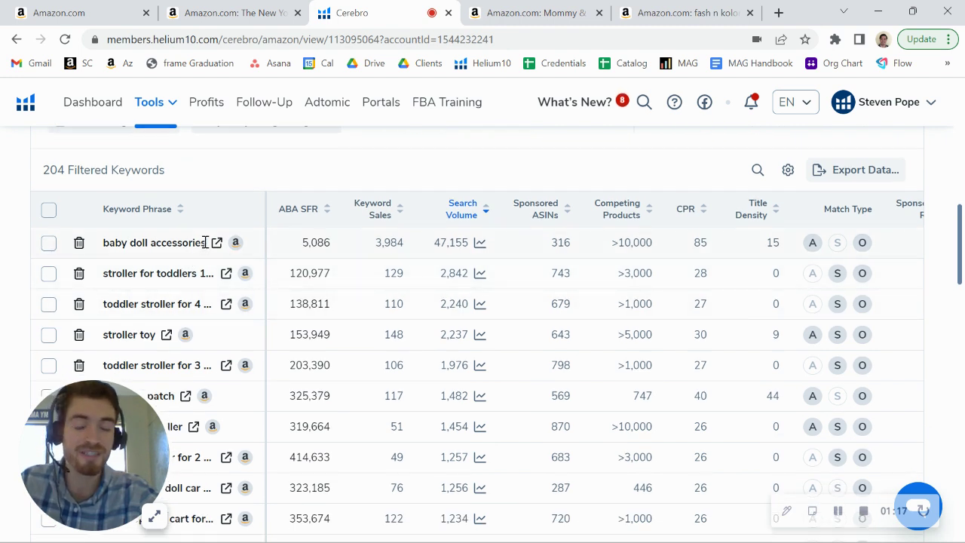
Review top keyword 'baby doll accessories' (47,155 search volume, organic rank 29) and copy it
drag(206, 248, 107, 240)
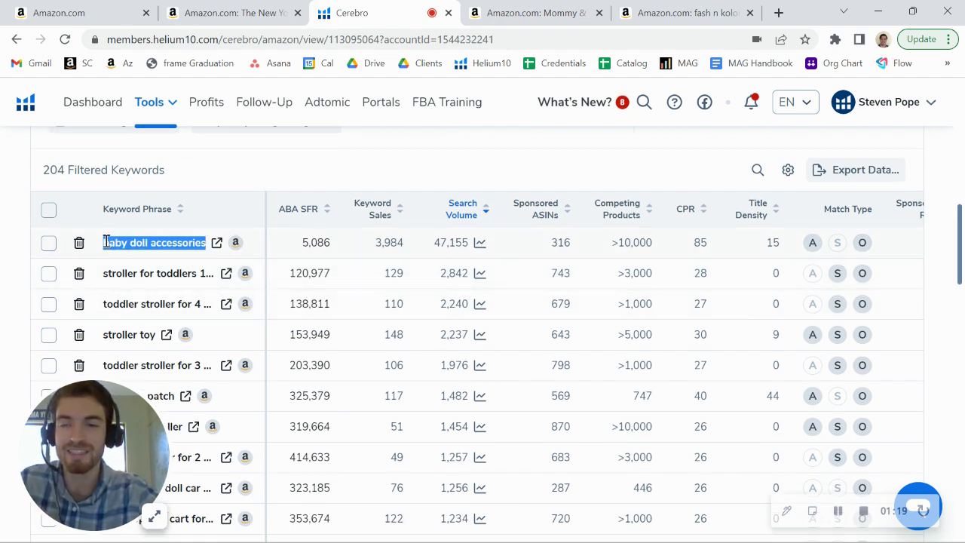
drag(468, 242, 441, 241)
scroll(668, 267, right, 2)
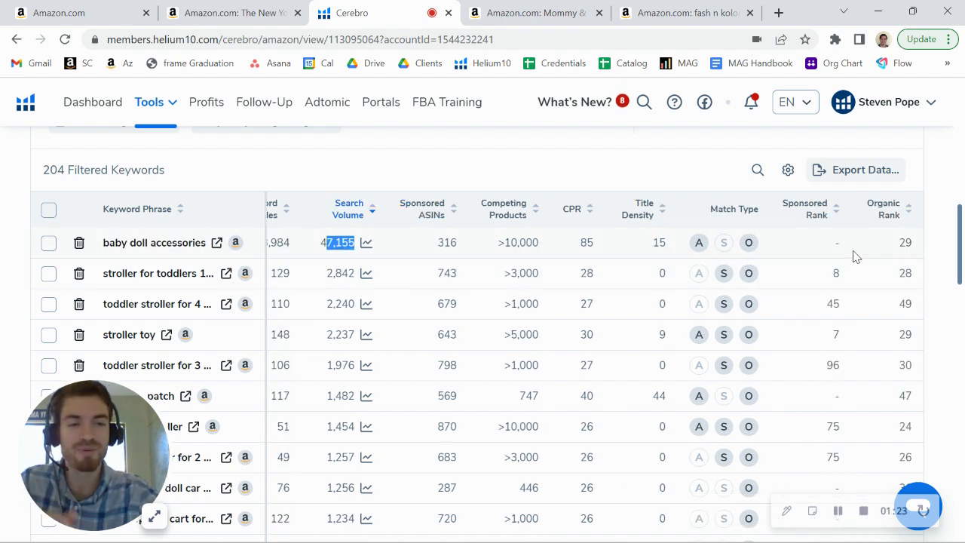
drag(898, 243, 912, 244)
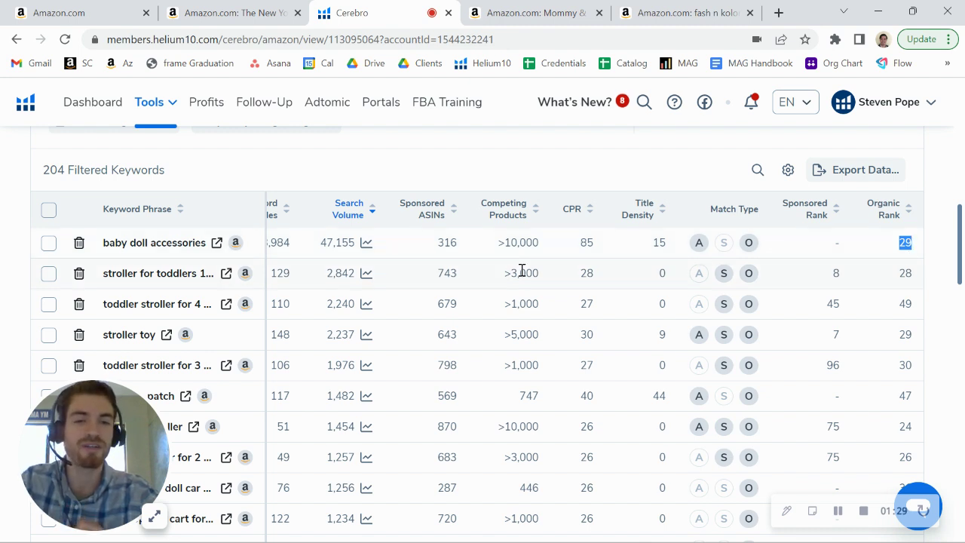
scroll(521, 272, left, 2)
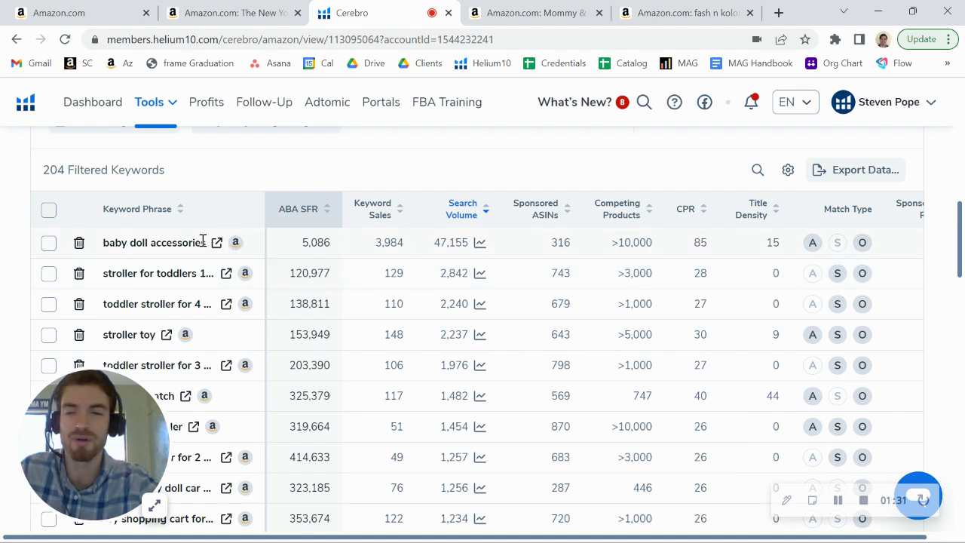
drag(209, 247, 101, 243)
key(ctrl+c)
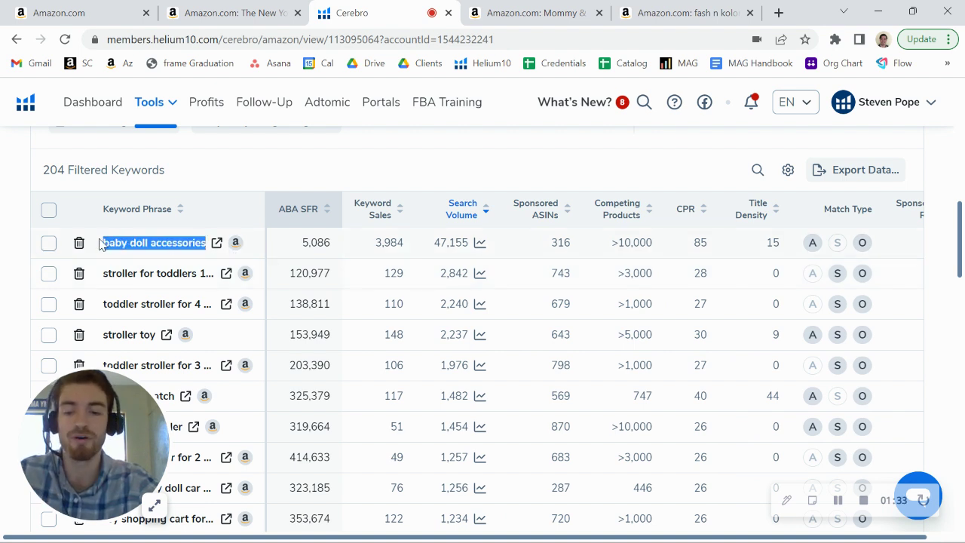
Search the New York Doll stroller listing for 'baby doll accessories', finding 0 matches, then return to Cerebro
click(226, 12)
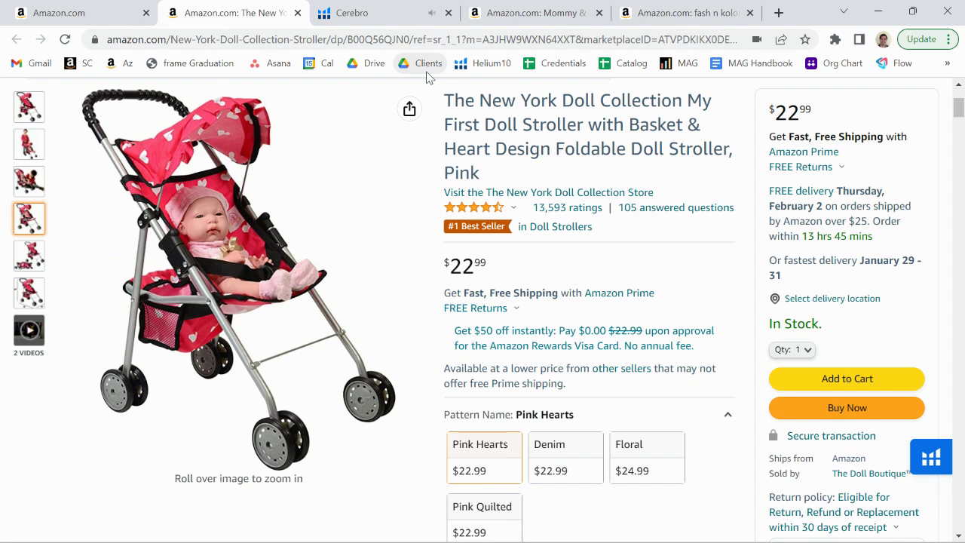
key(ctrl+f)
key(BackSpace)
key(ctrl+v)
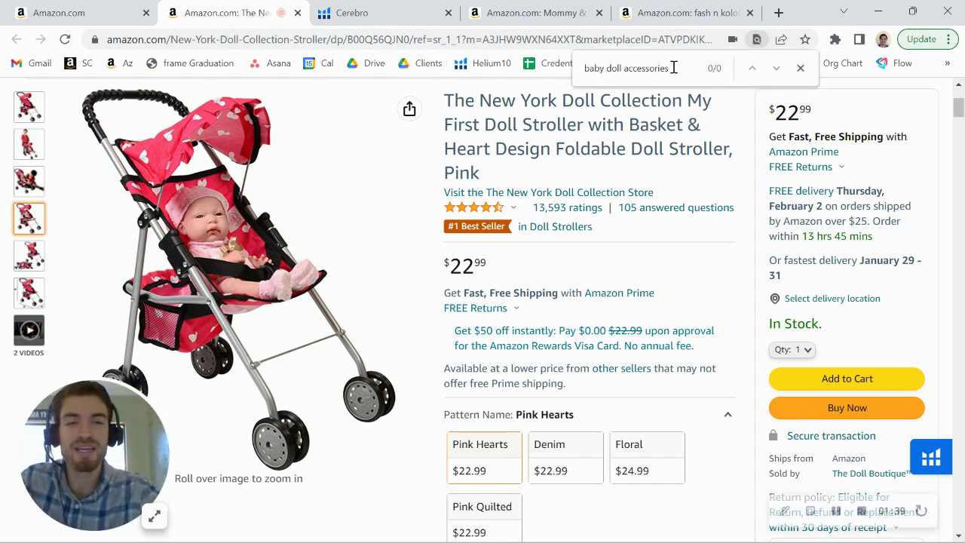
drag(670, 68, 571, 67)
scroll(588, 143, down, 20)
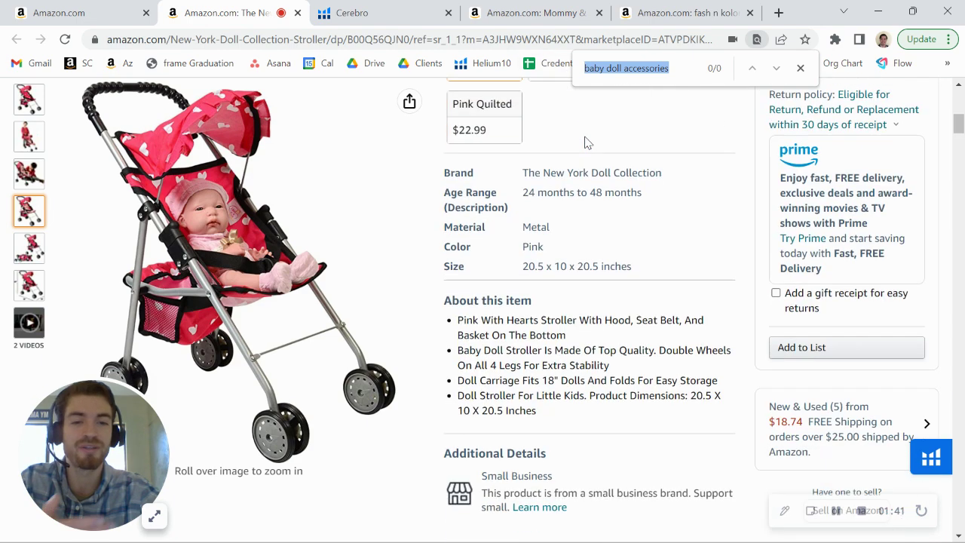
scroll(587, 143, up, 20)
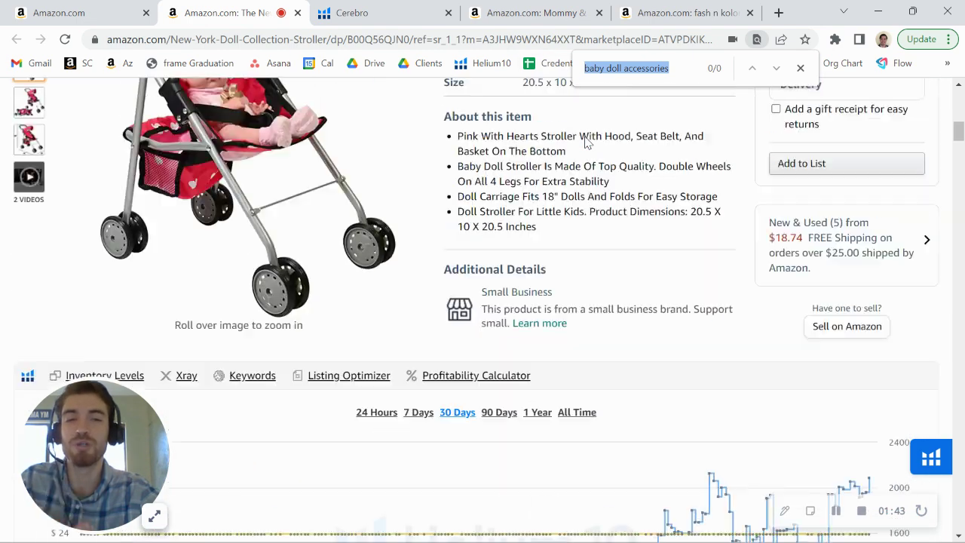
click(367, 6)
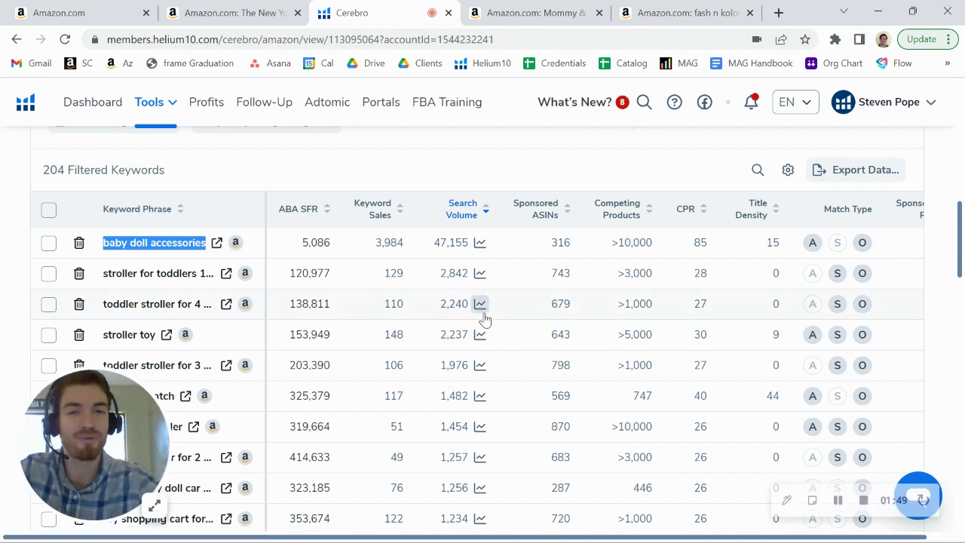
Scan the highest search-volume keywords, then go back to the New York Doll stroller listing
scroll(484, 321, down, 3)
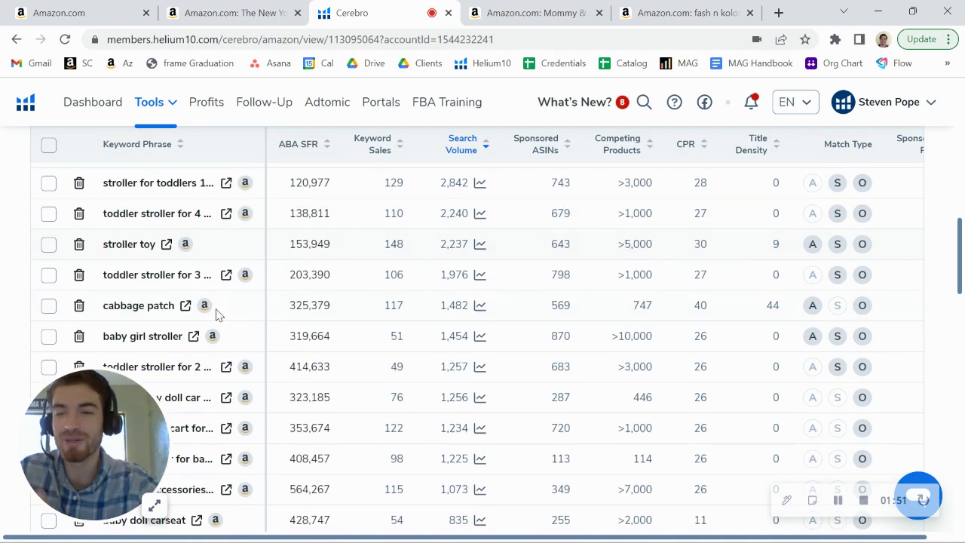
scroll(217, 314, down, 3)
click(239, 13)
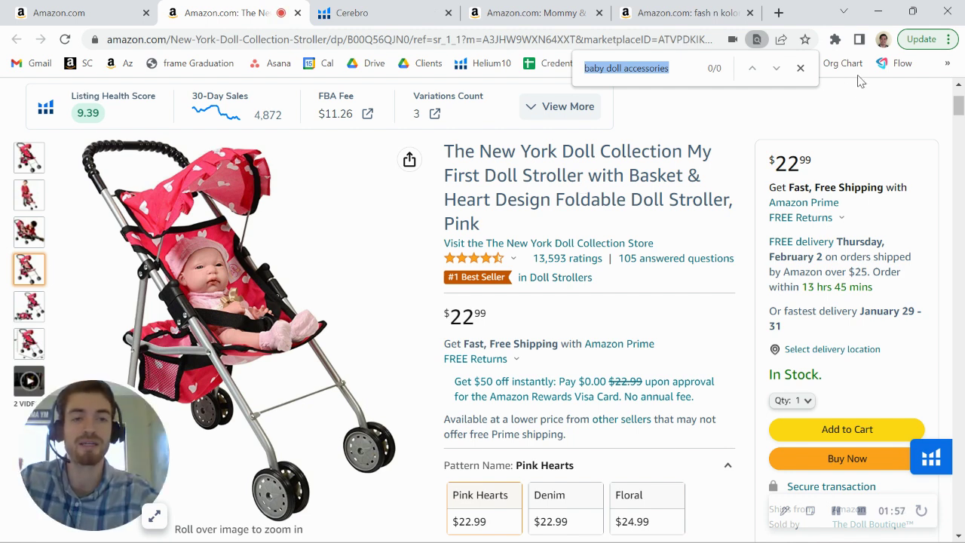
Close the in-page find bar on the stroller listing
click(800, 68)
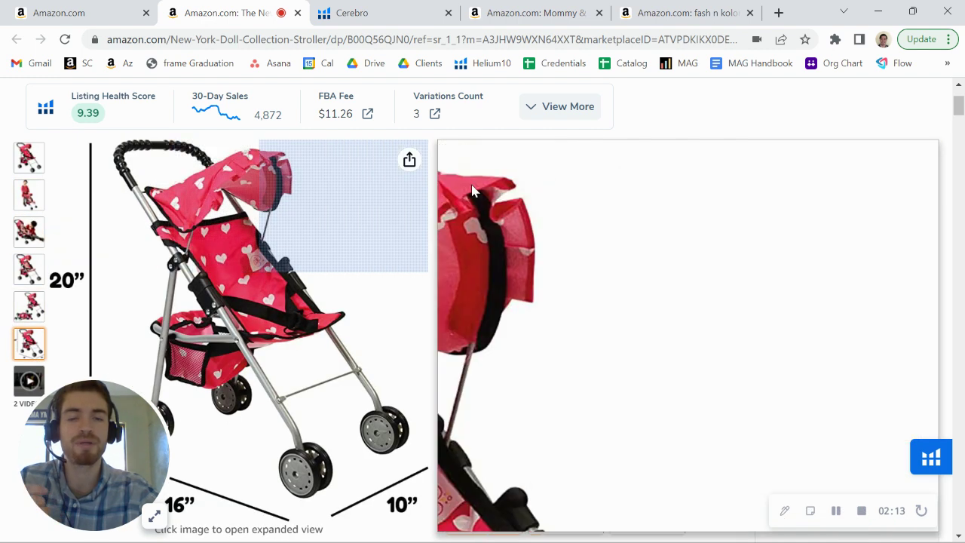
Open the Mommy & Me Babyboo pram listing and preview its gallery images, ending on the lead-free feature graphic
click(536, 13)
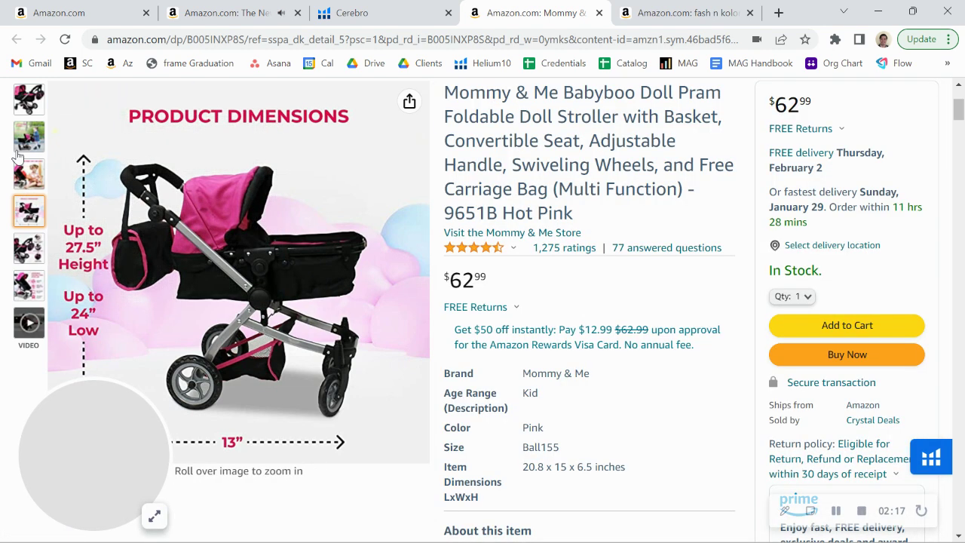
mouse_move(36, 137)
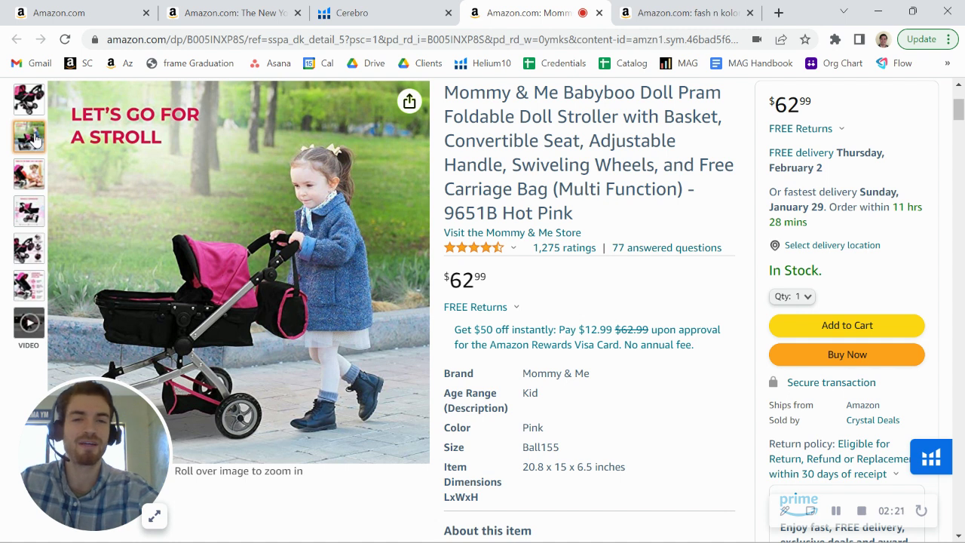
mouse_move(35, 171)
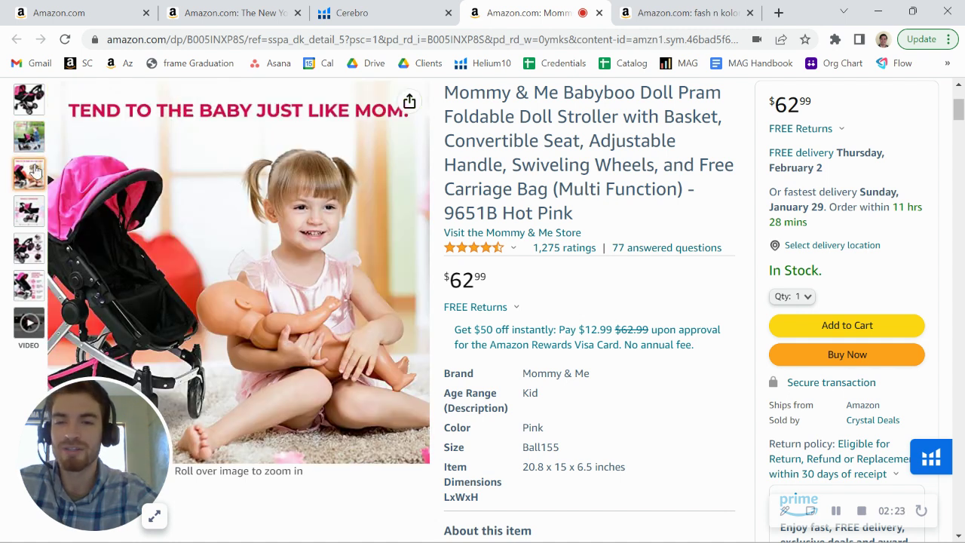
mouse_move(31, 260)
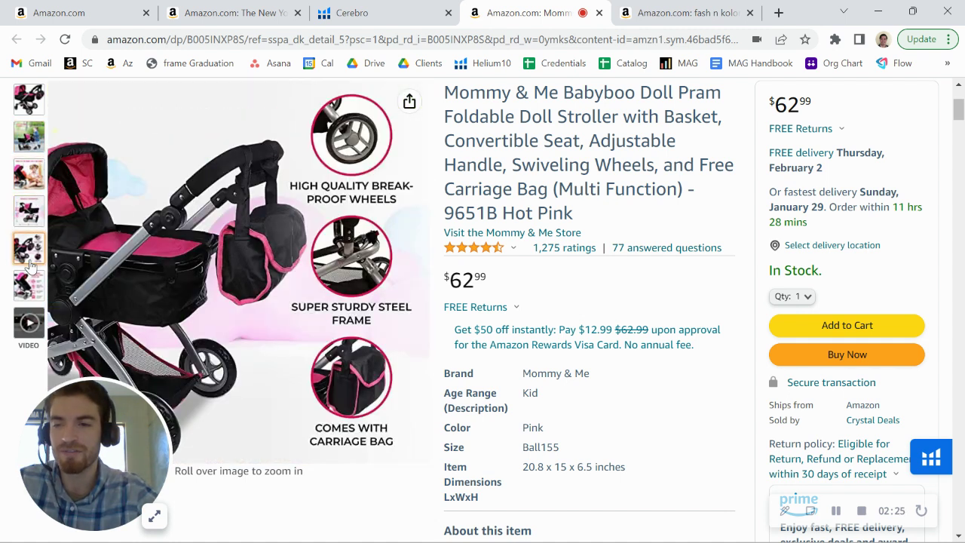
mouse_move(369, 150)
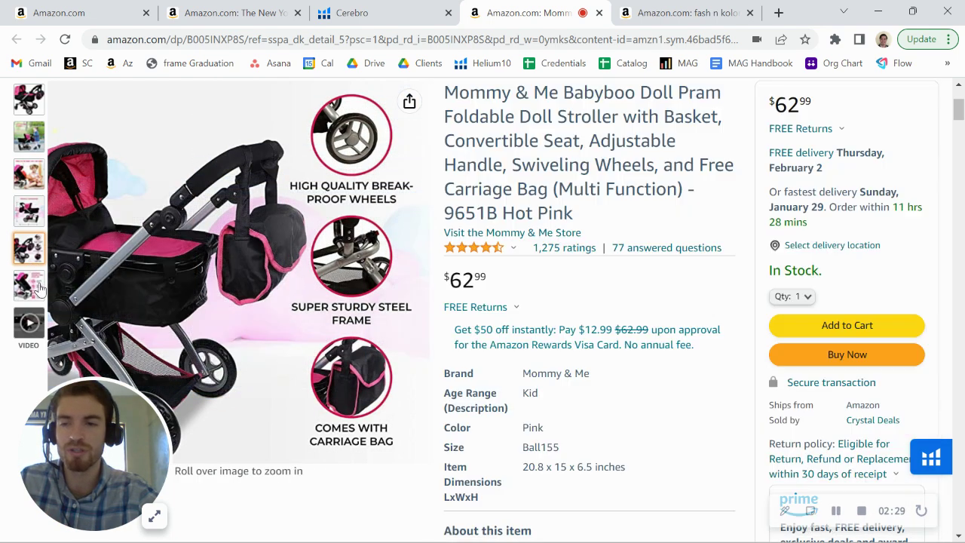
mouse_move(28, 285)
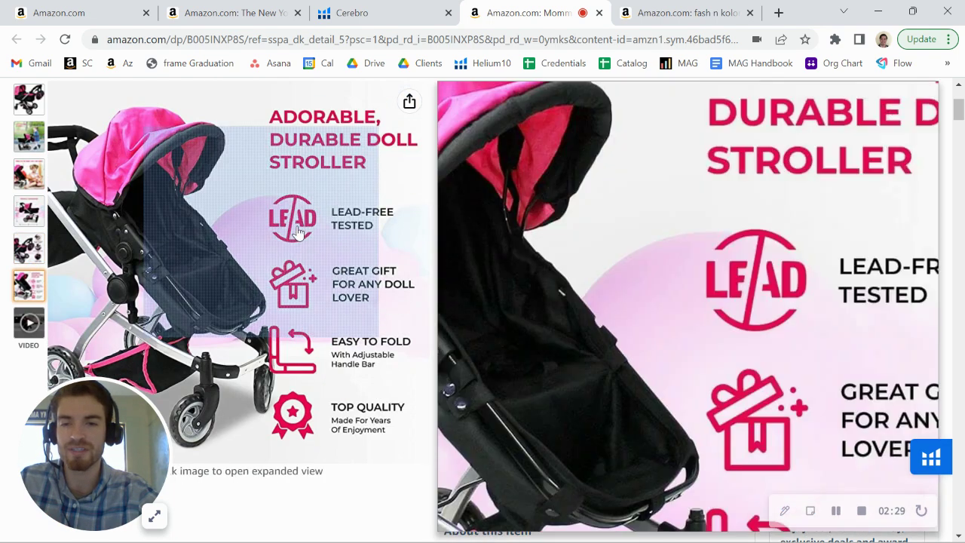
Open the fash n kolor floral stroller listing and scroll through its description graphics
click(702, 9)
scroll(609, 282, up, 6)
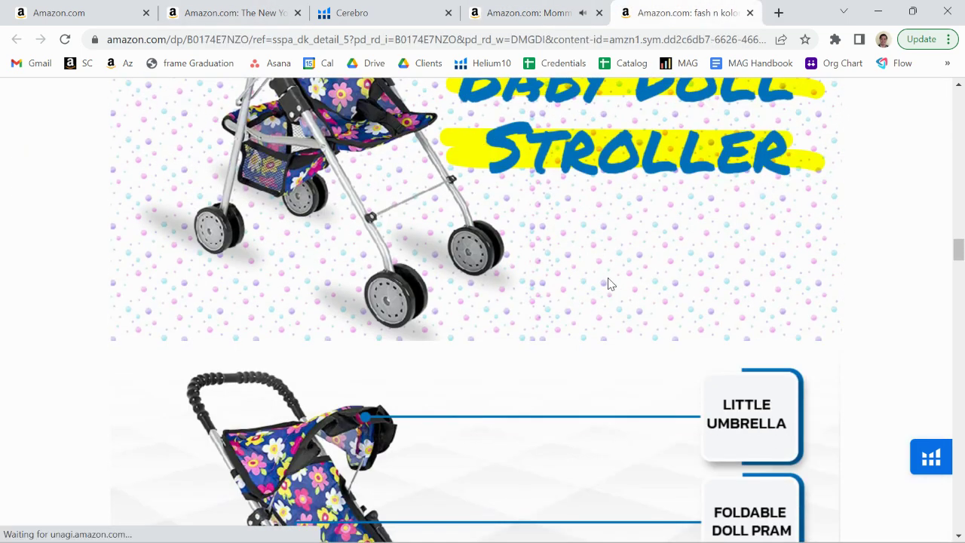
scroll(609, 282, up, 2)
scroll(610, 283, down, 12)
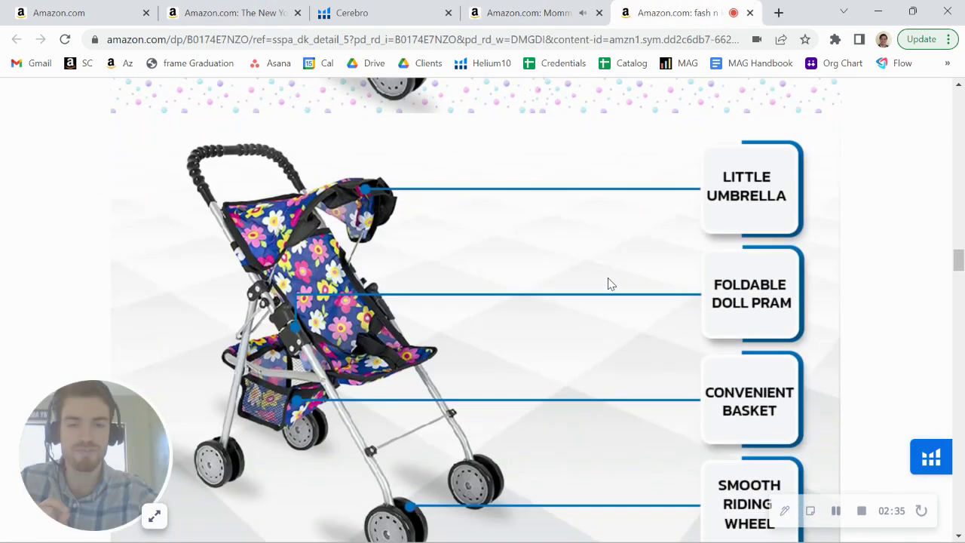
scroll(610, 283, down, 10)
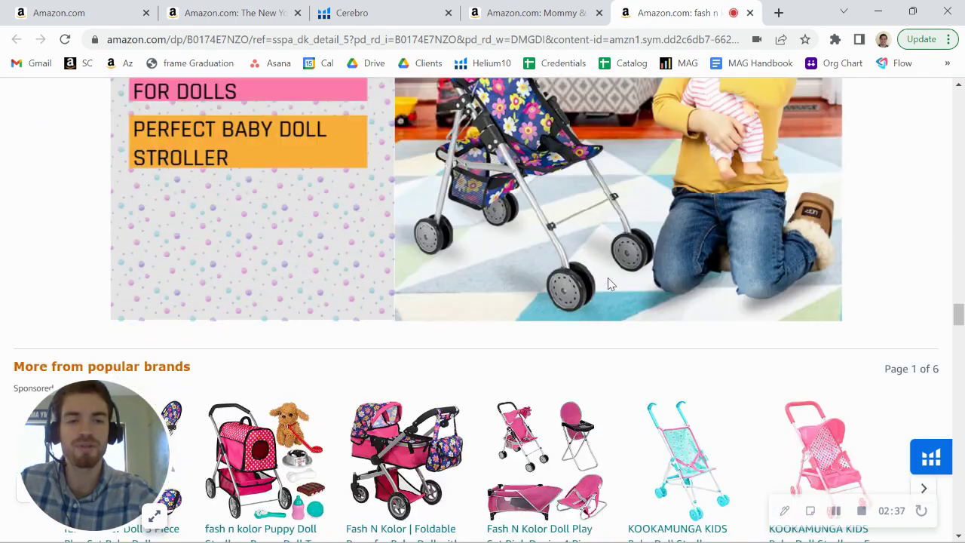
scroll(609, 283, up, 6)
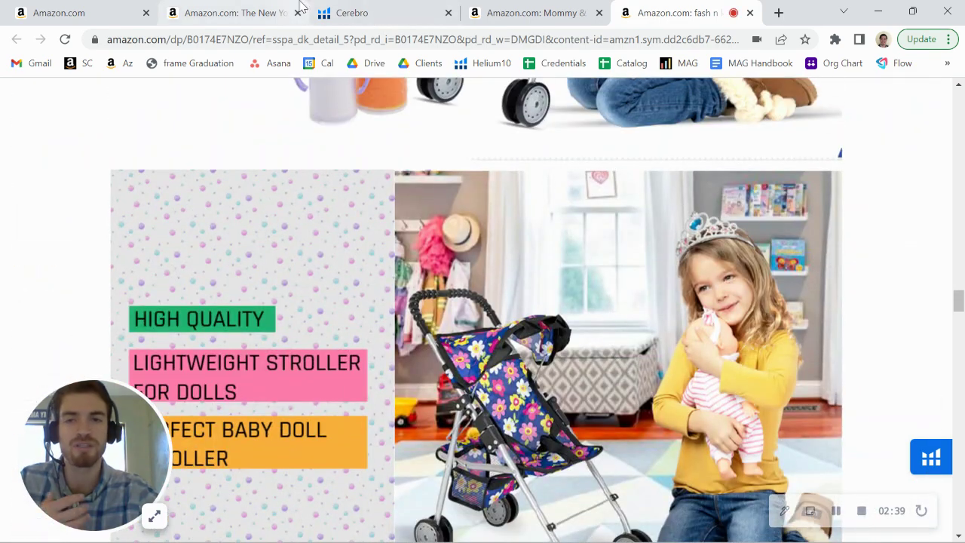
Return to the New York Doll stroller listing and scroll through its A+ content, including Hours of Pretend Play Fun
click(239, 4)
scroll(447, 218, down, 20)
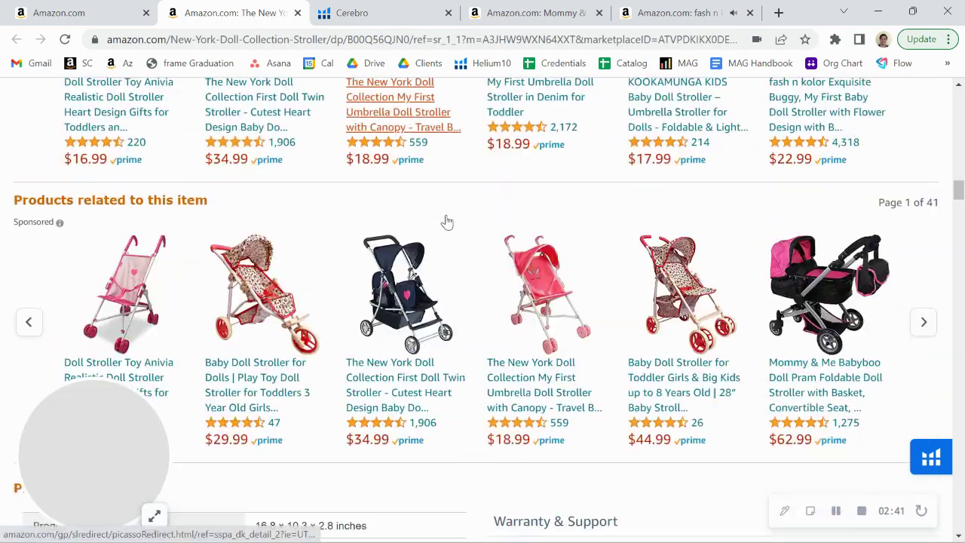
scroll(447, 220, down, 6)
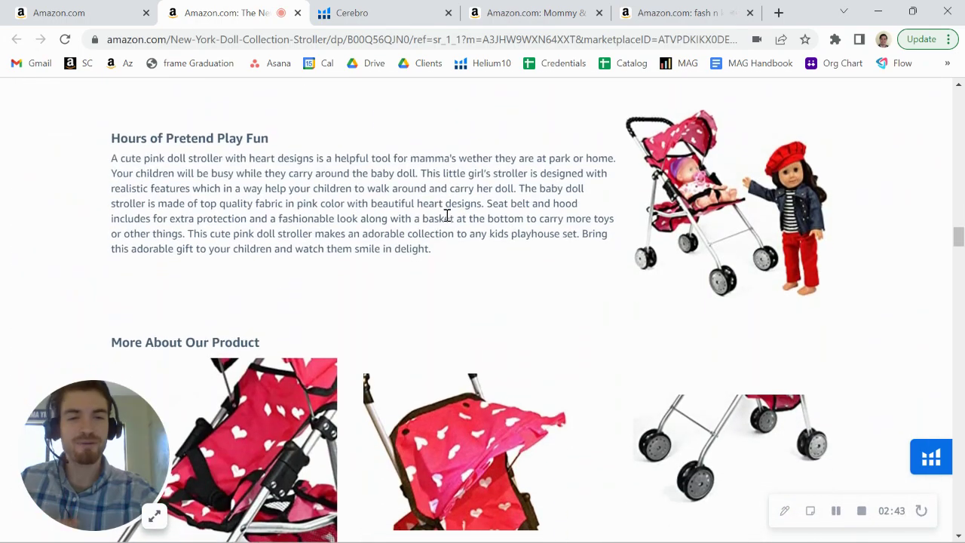
scroll(447, 219, down, 2)
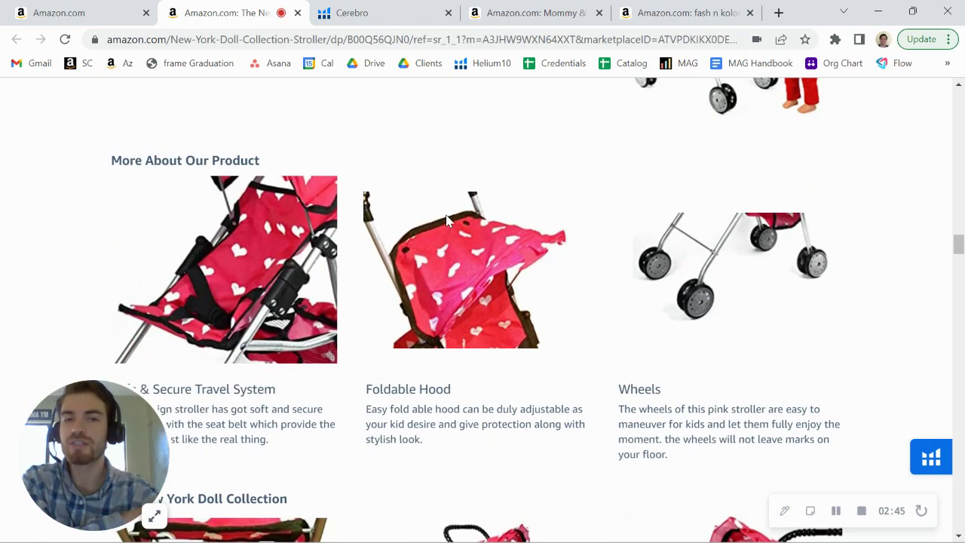
scroll(447, 220, down, 4)
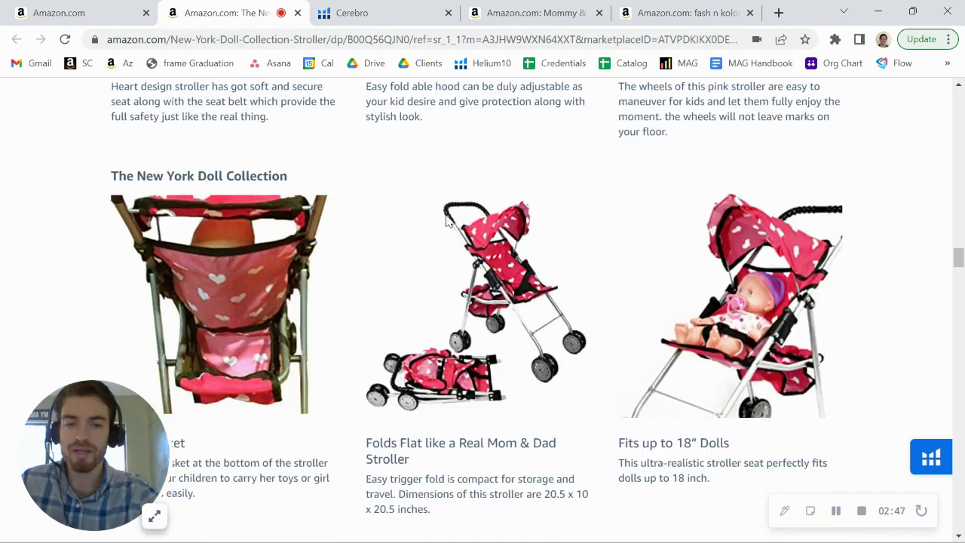
scroll(447, 220, up, 10)
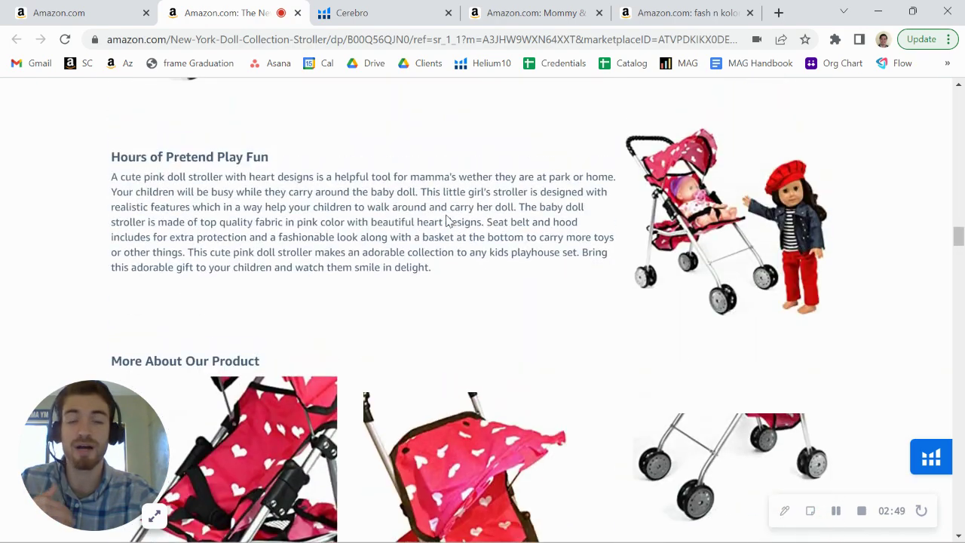
scroll(447, 218, up, 20)
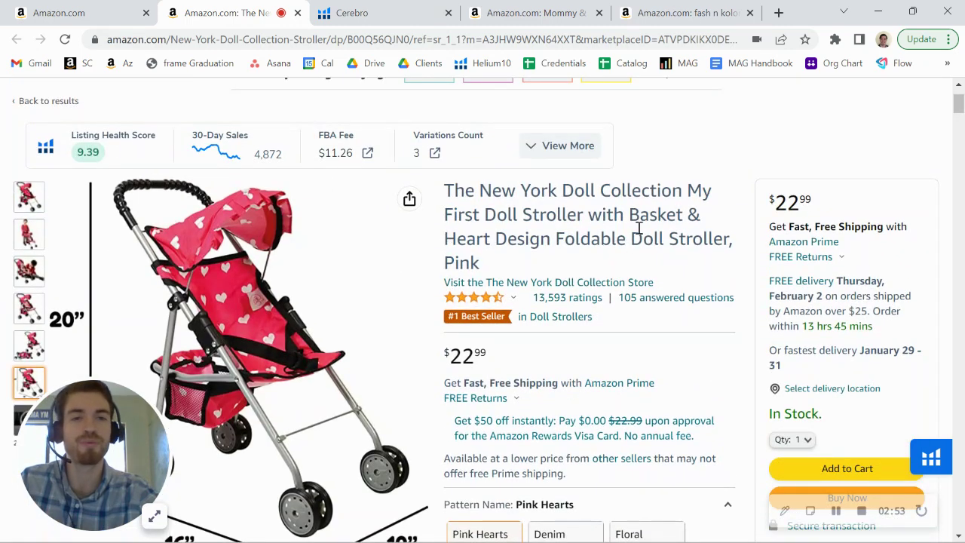
Load myamazonguy.com in a new tab, browse its design services, then return to the stroller listing
click(778, 13)
text(myamazonguy.com)
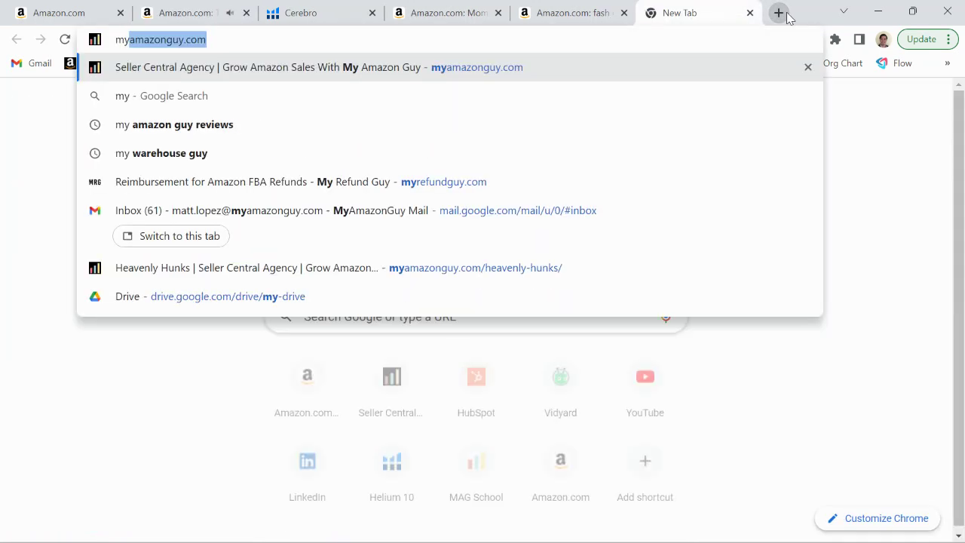
key(Return)
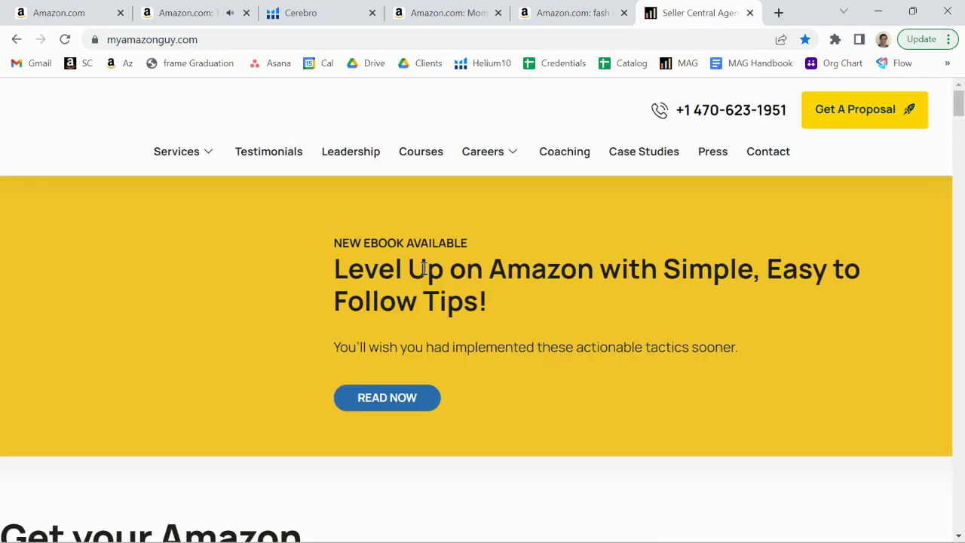
scroll(423, 275, down, 3)
scroll(423, 274, down, 15)
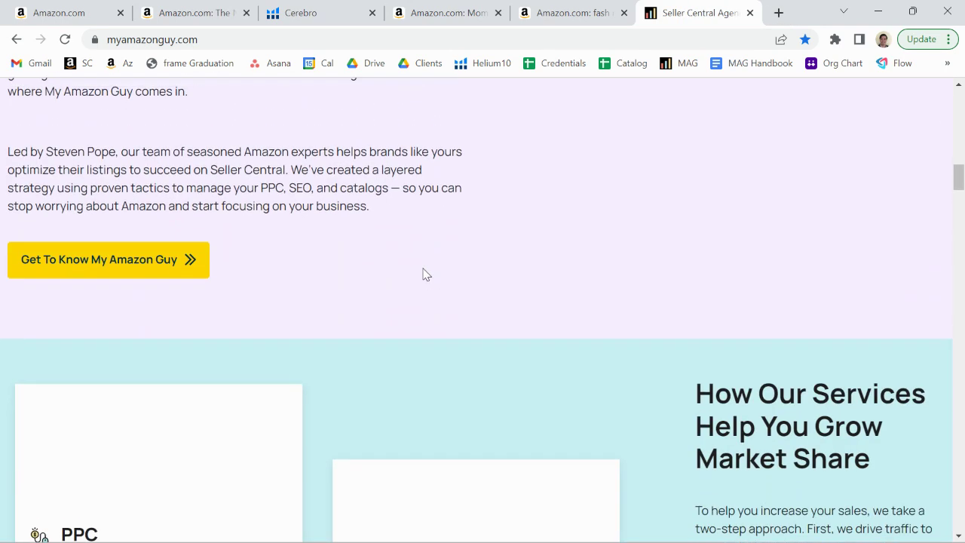
scroll(423, 274, down, 4)
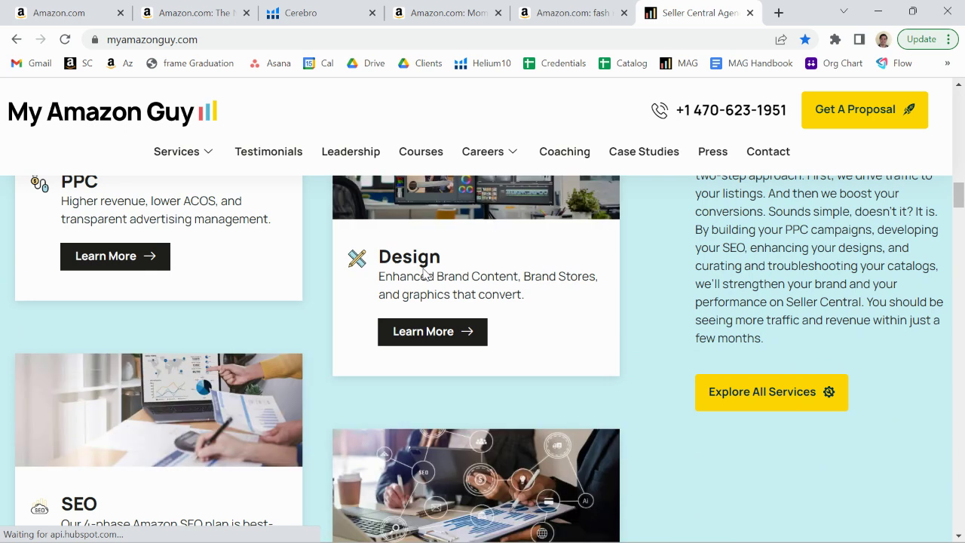
click(202, 8)
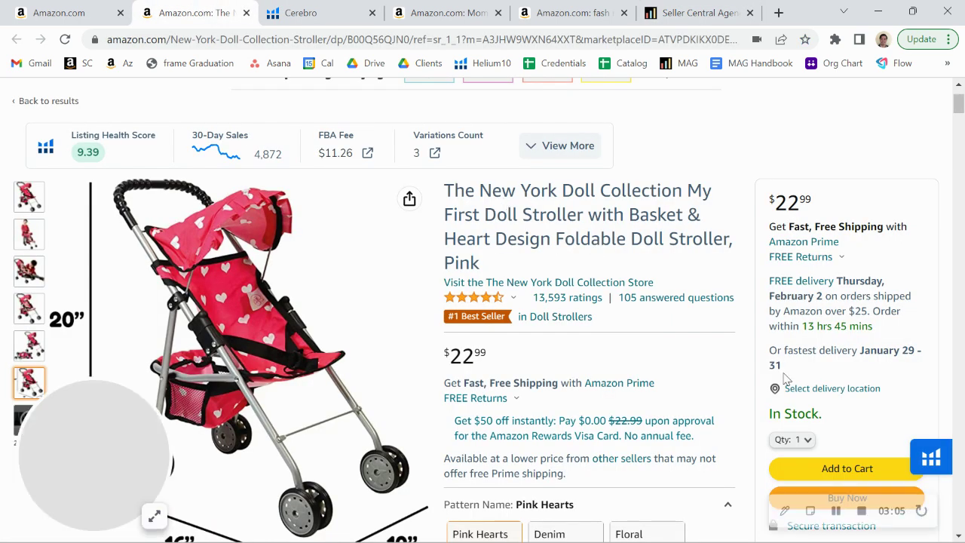
click(862, 511)
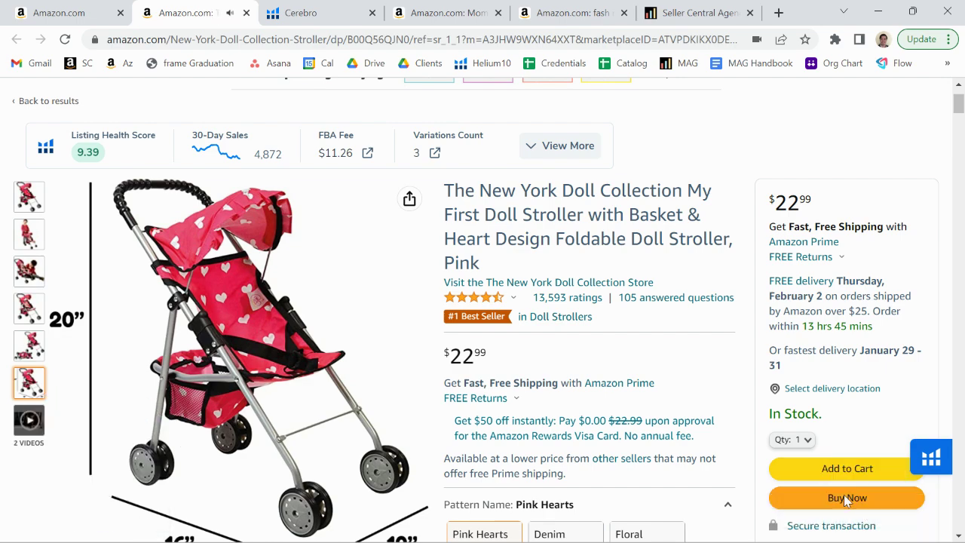